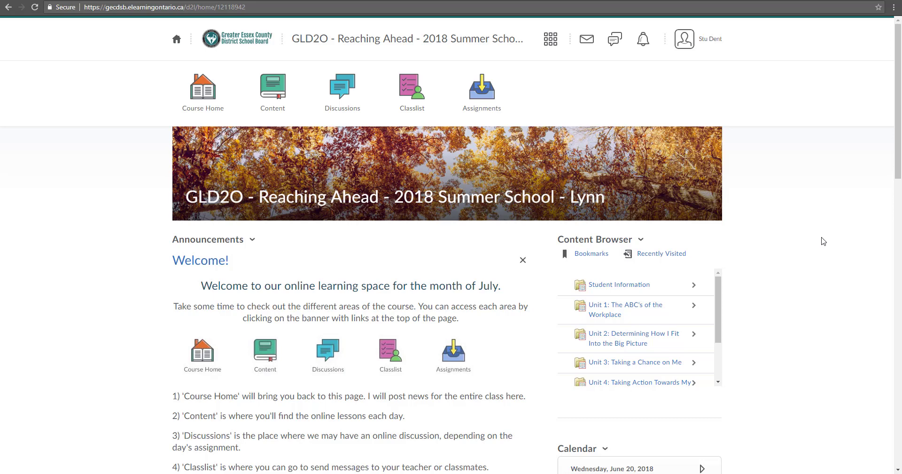
Step: Open the course's Assignment Submission Folders list and scroll down to the Stress Poster folder
click(488, 102)
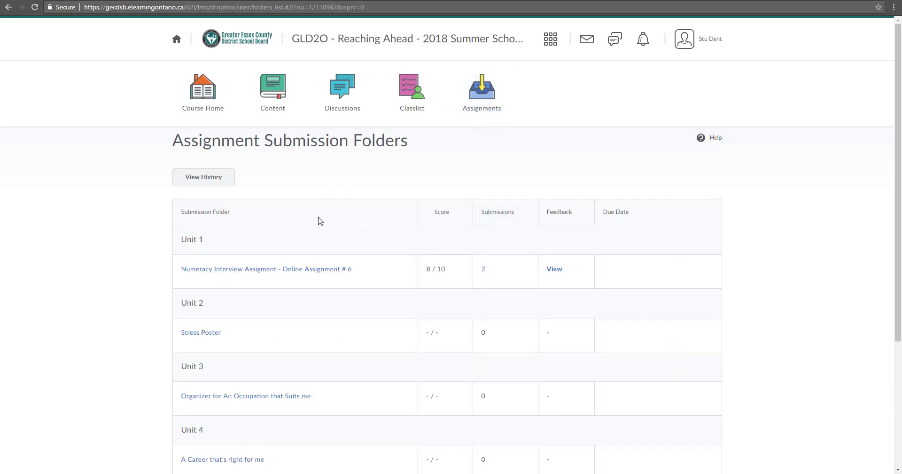
scroll(282, 186, down, 2)
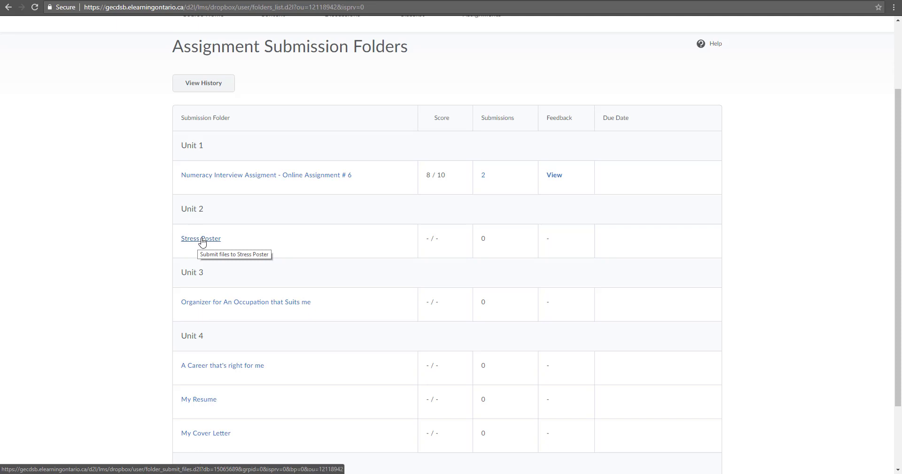
Step: Open the Stress Poster submission page and write 'Comments' in the comment box
click(202, 240)
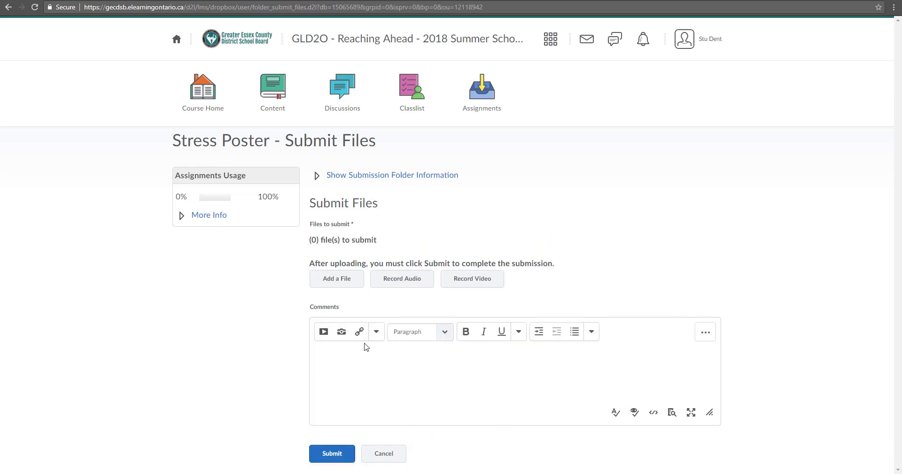
click(323, 372)
click(332, 364)
text(Comments!)
drag(311, 229, 355, 226)
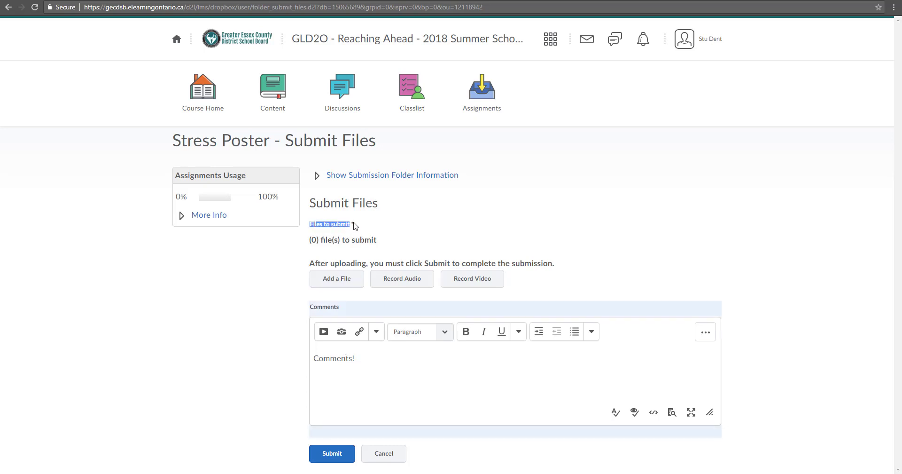
click(355, 226)
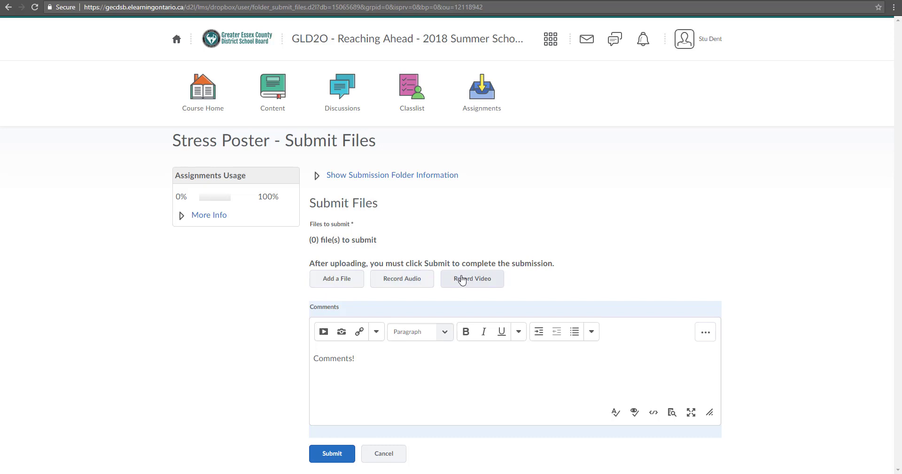
Step: Start adding a file, try OneDrive, then switch to the My Computer upload source
click(343, 281)
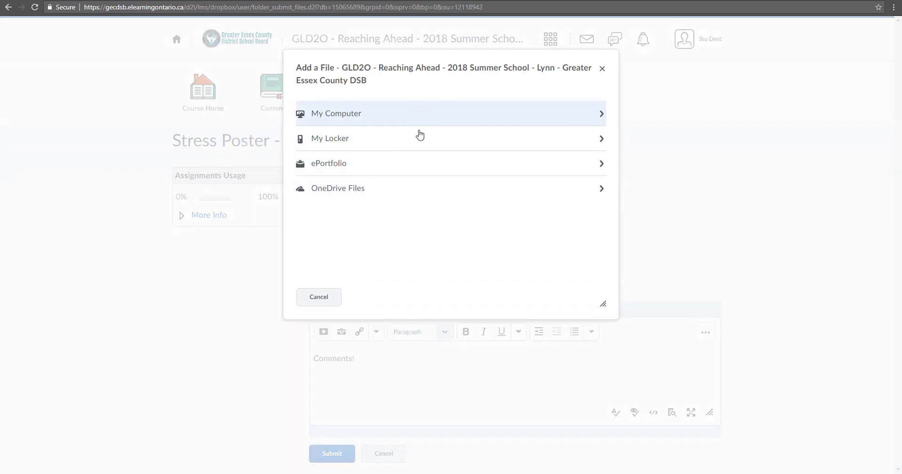
click(424, 187)
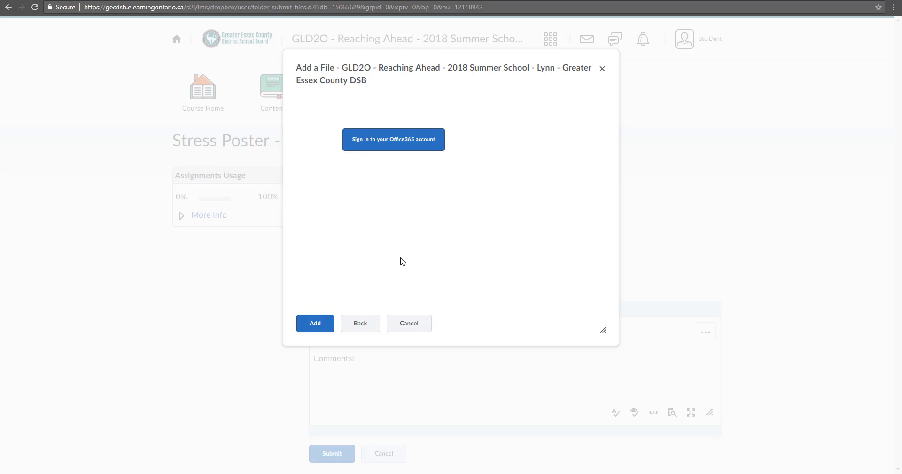
click(361, 327)
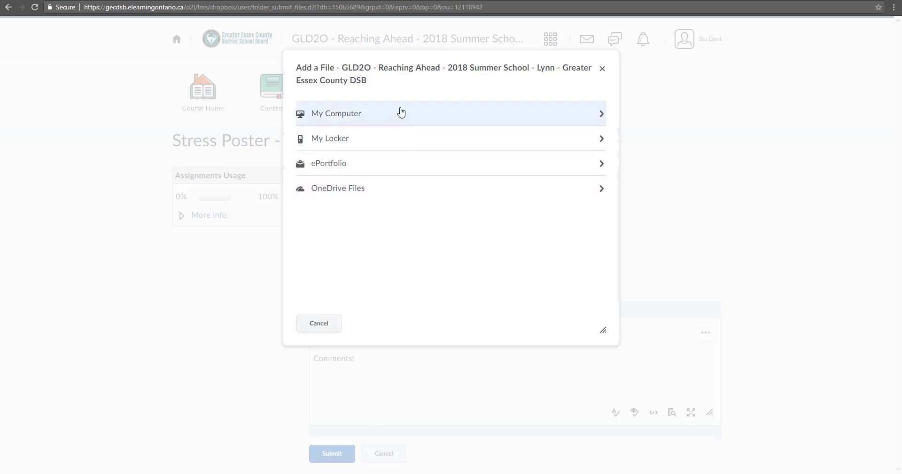
click(404, 123)
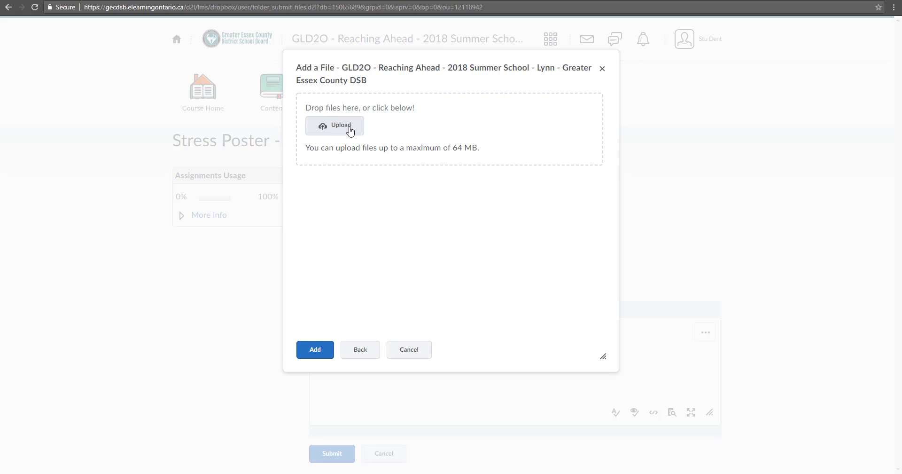
Step: Upload 1.jpg from the Images folder
click(350, 131)
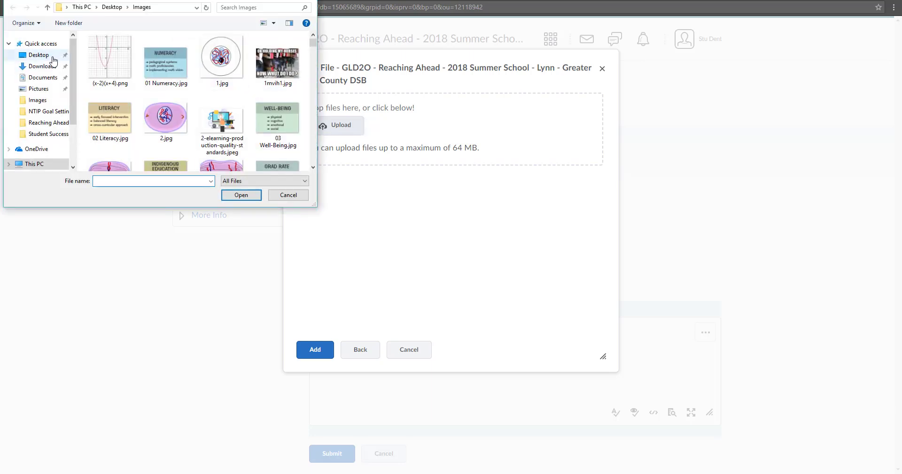
click(212, 74)
click(242, 194)
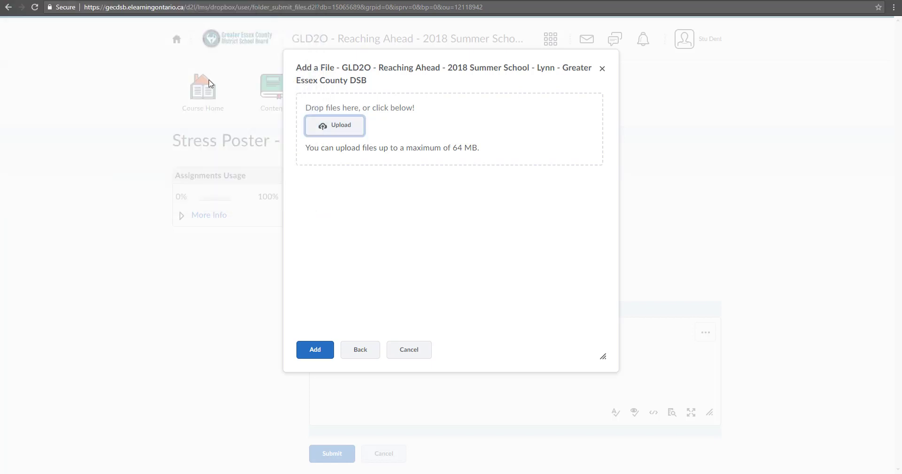
Step: Upload 'Agenda for 21C Lunch andLearns.docx' from the Desktop and attach both files to the submission
click(328, 135)
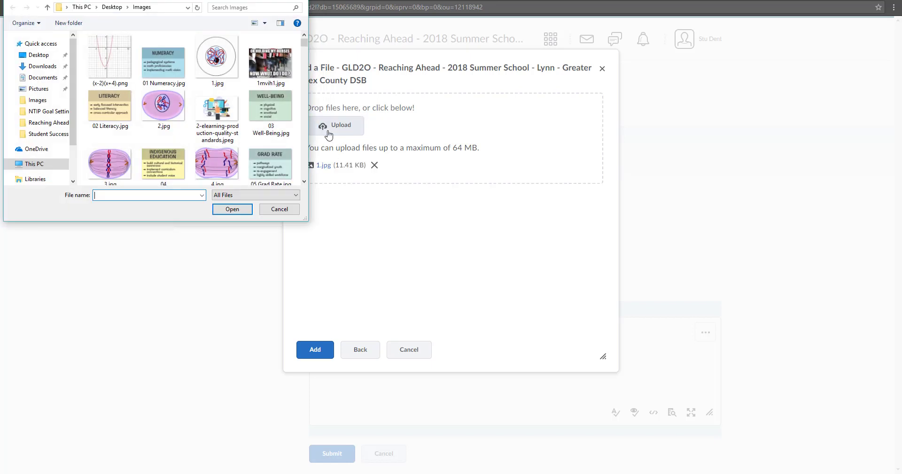
click(33, 57)
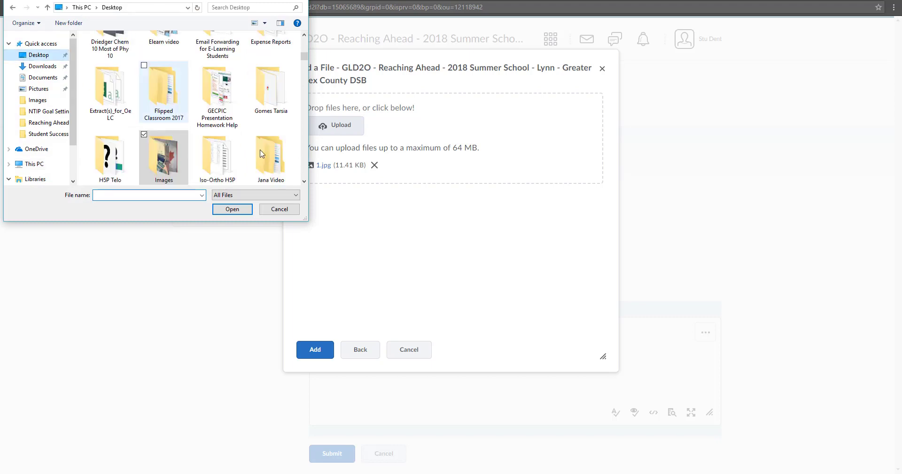
scroll(305, 174, down, 10)
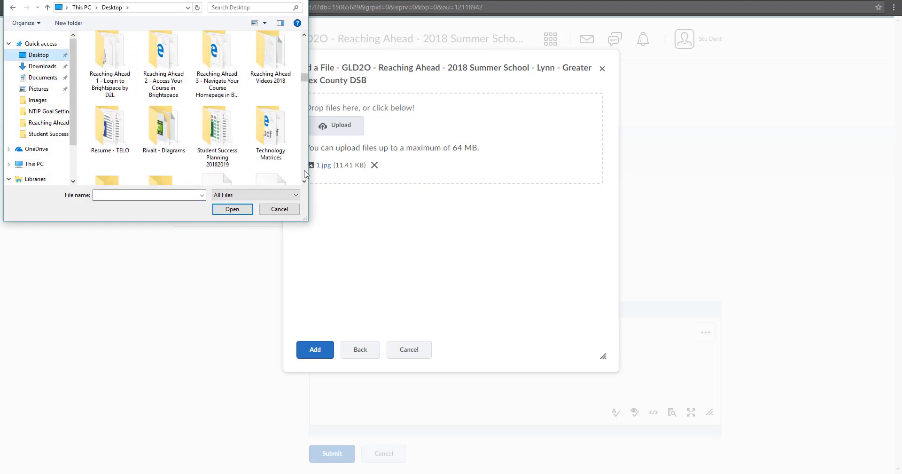
click(218, 141)
click(232, 209)
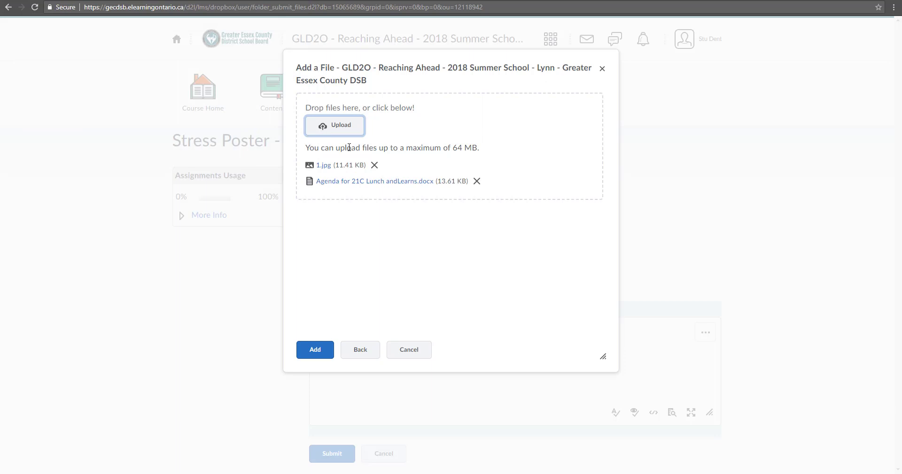
click(315, 350)
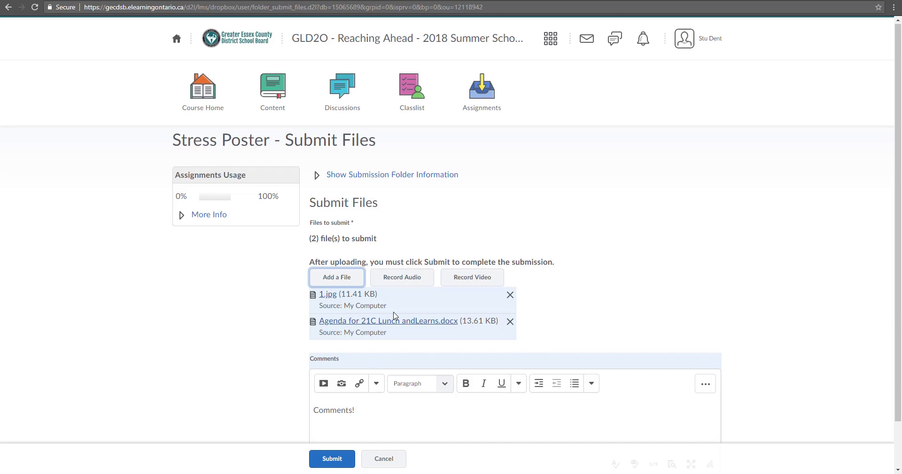
scroll(390, 319, down, 1)
click(356, 358)
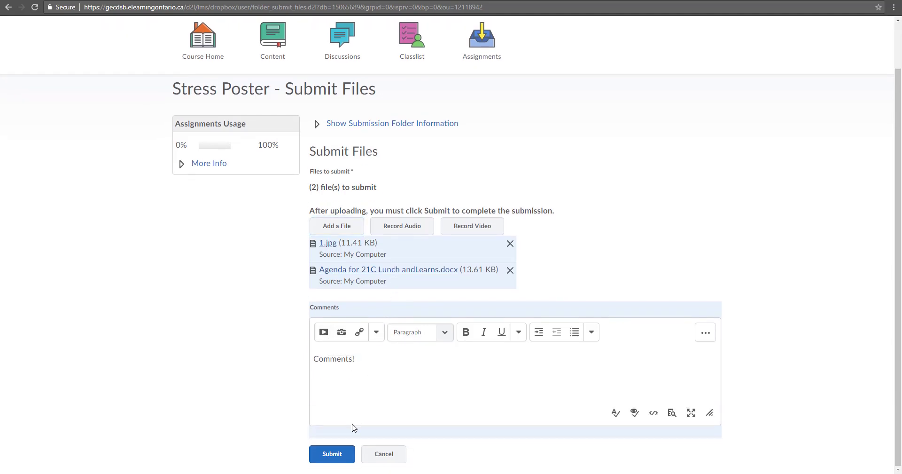
Step: Submit the Stress Poster assignment, confirm the upload succeeded, and return to the folders list
click(335, 454)
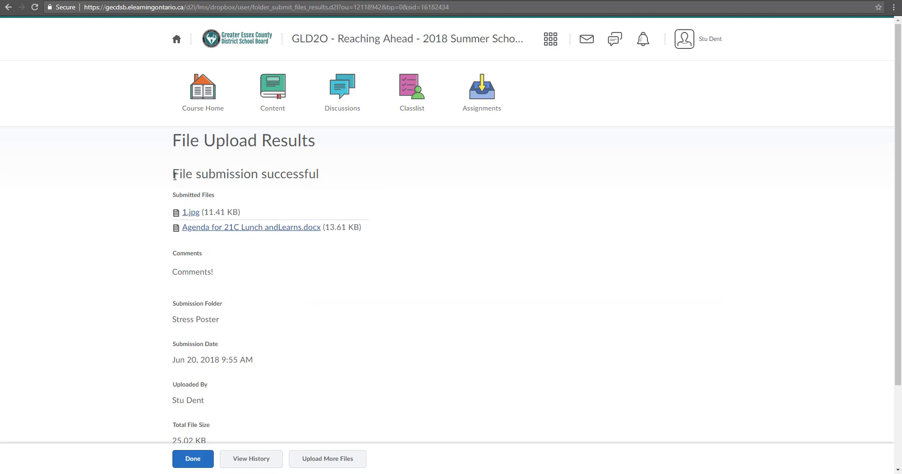
drag(175, 175, 321, 174)
click(350, 178)
click(192, 459)
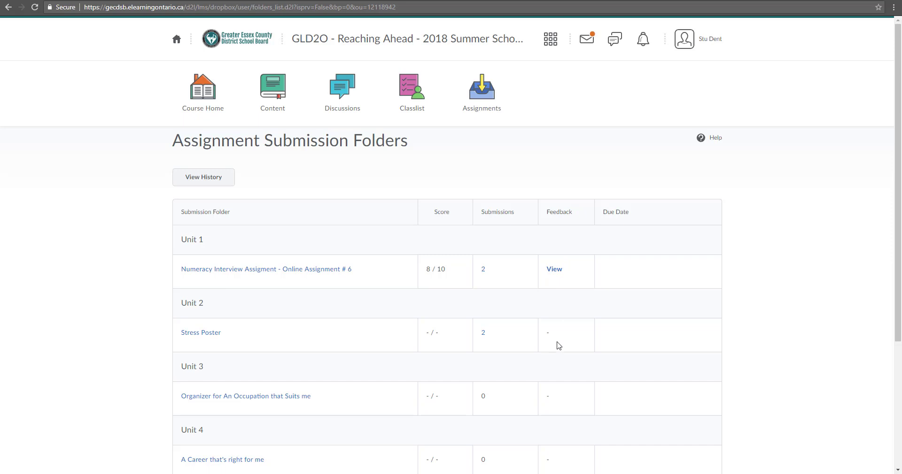
Step: From the course home Updates, open the folders with unread feedback and find Stress Poster's 20 / 20
click(336, 41)
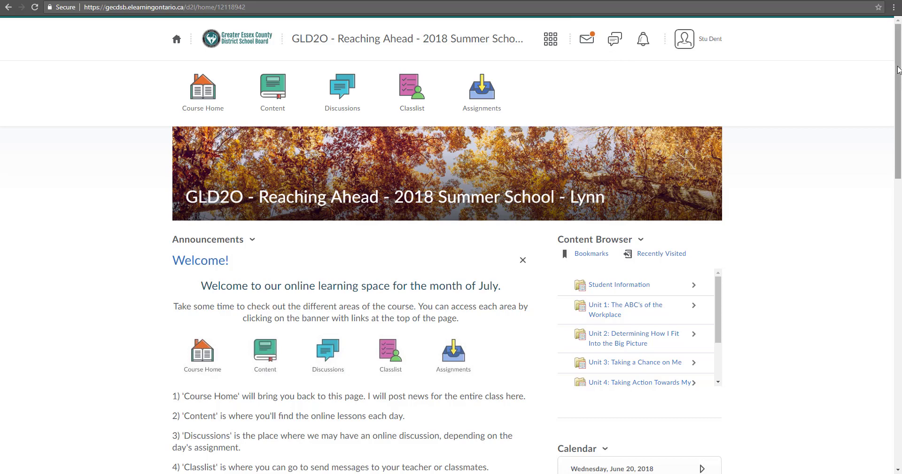
drag(898, 70, 896, 376)
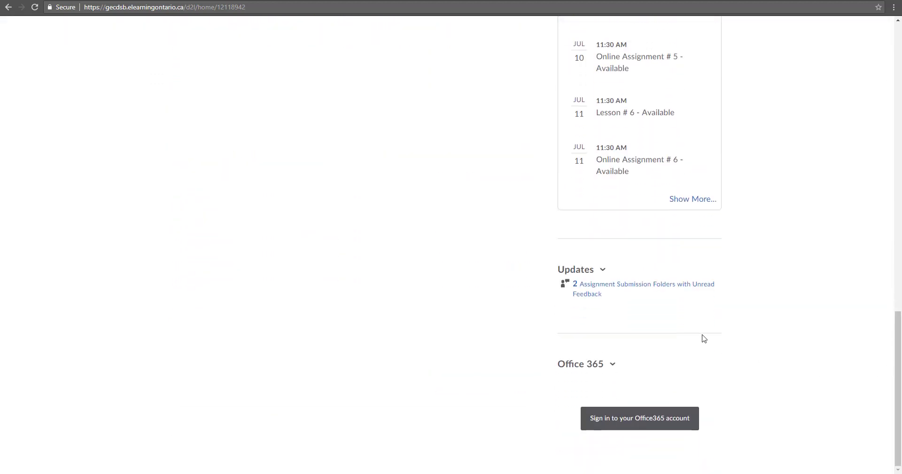
click(591, 289)
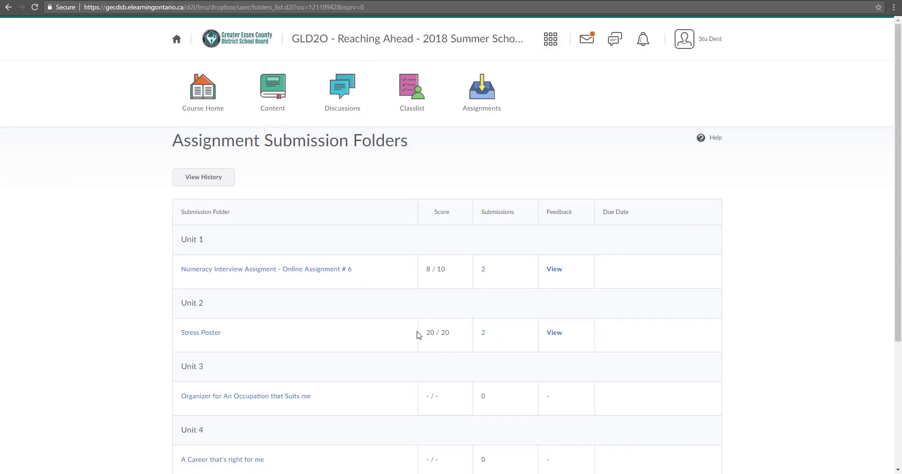
drag(432, 337, 455, 336)
Step: Read the Stress Poster feedback, including the submitted comment and 20 / 20 score, then return to the list
click(489, 336)
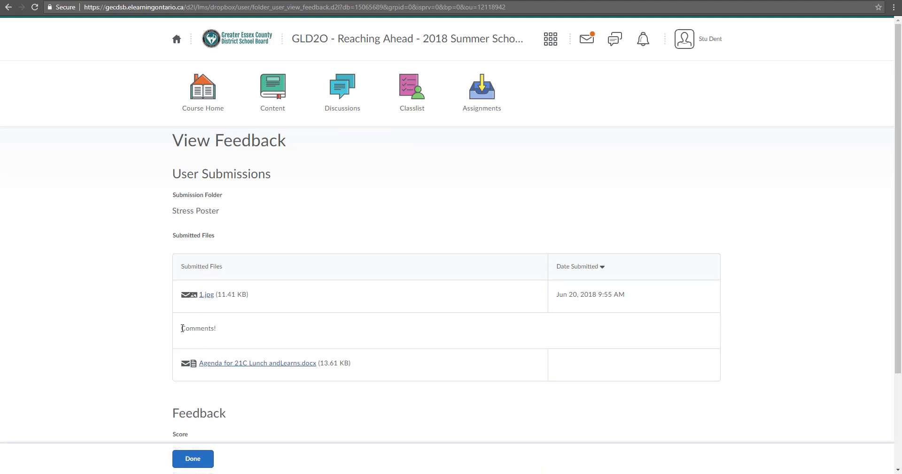
triple_click(215, 328)
click(226, 331)
scroll(226, 331, down, 3)
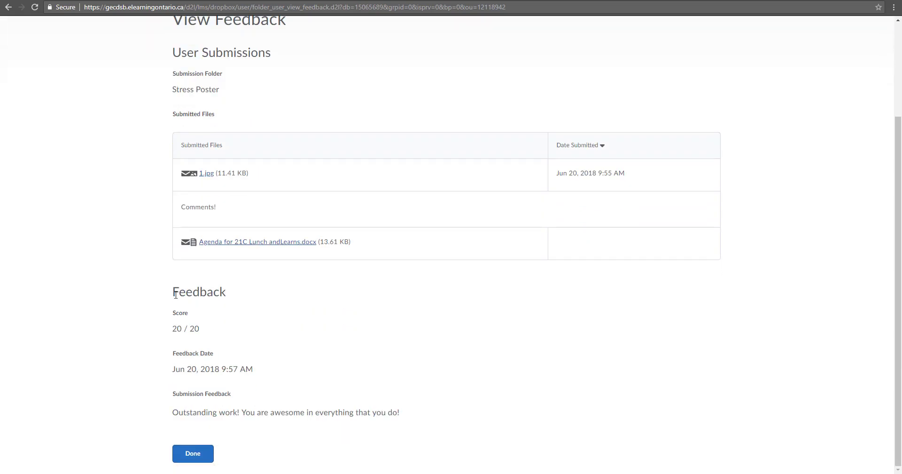
triple_click(180, 329)
click(184, 374)
click(193, 454)
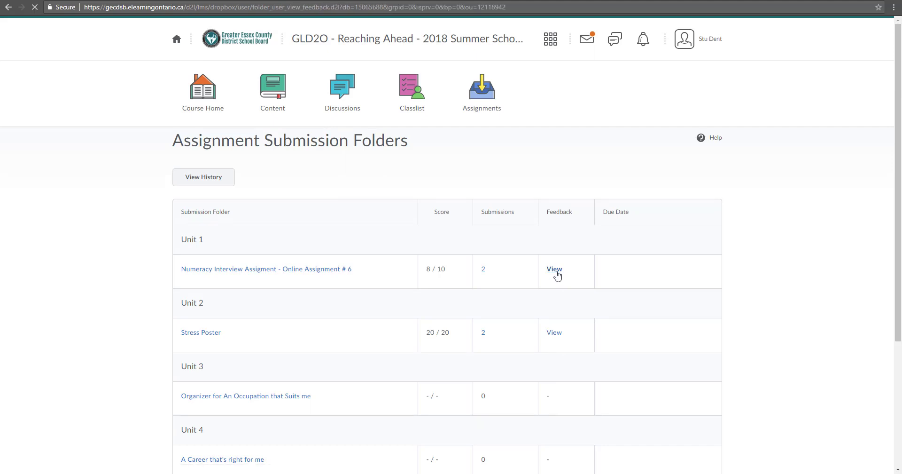
Step: Return to the course home page and scroll through it to check the Updates area
scroll(622, 243, down, 1)
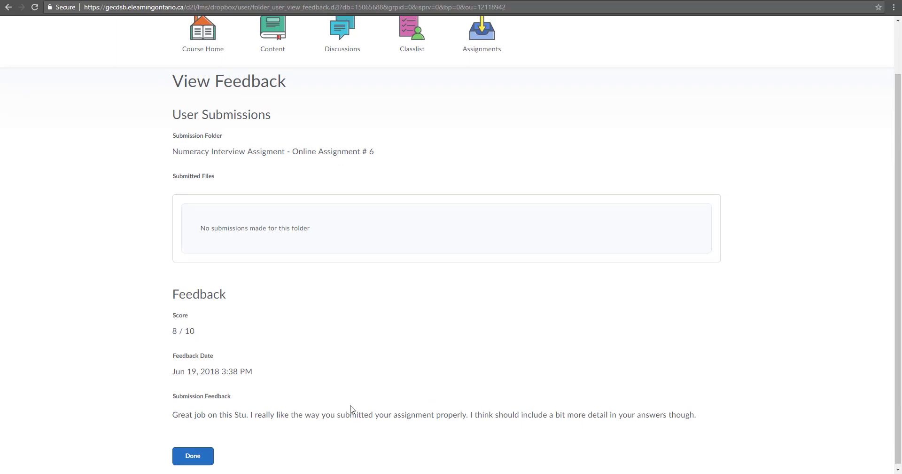
scroll(350, 409, up, 1)
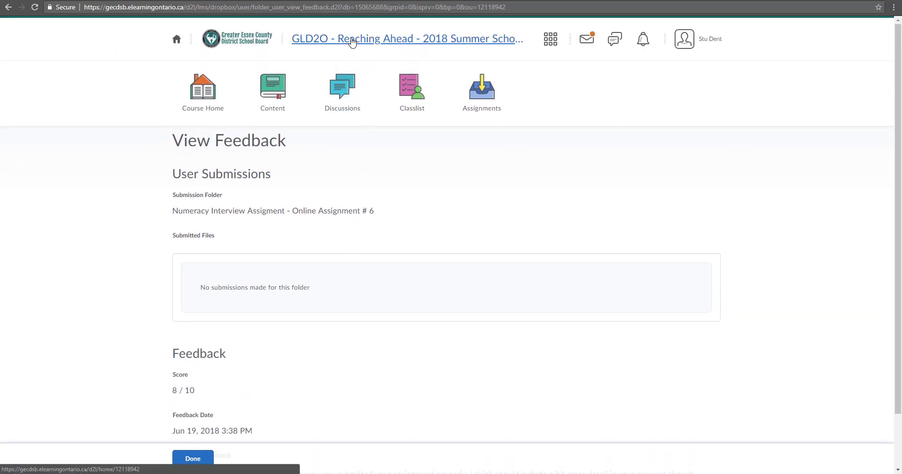
click(212, 87)
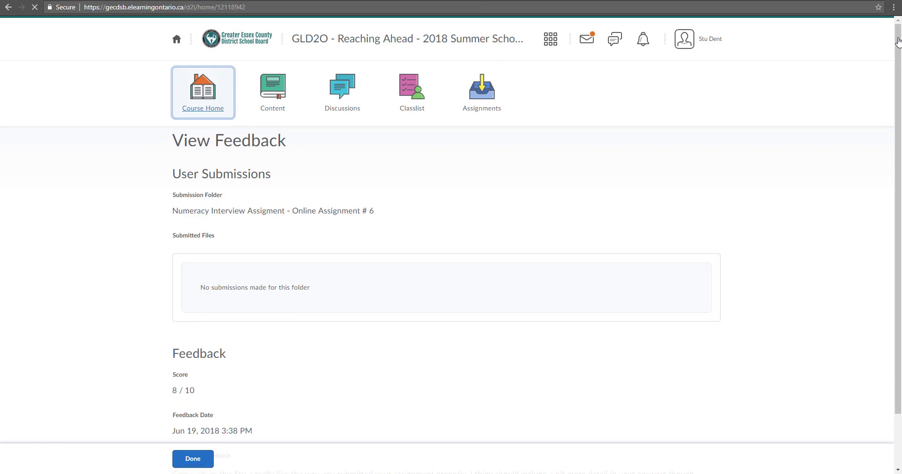
drag(898, 41, 896, 356)
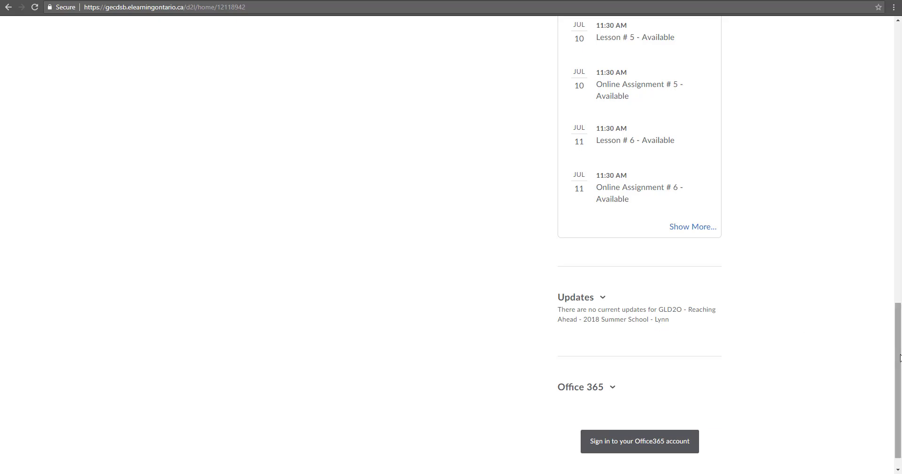
drag(900, 357, 898, 101)
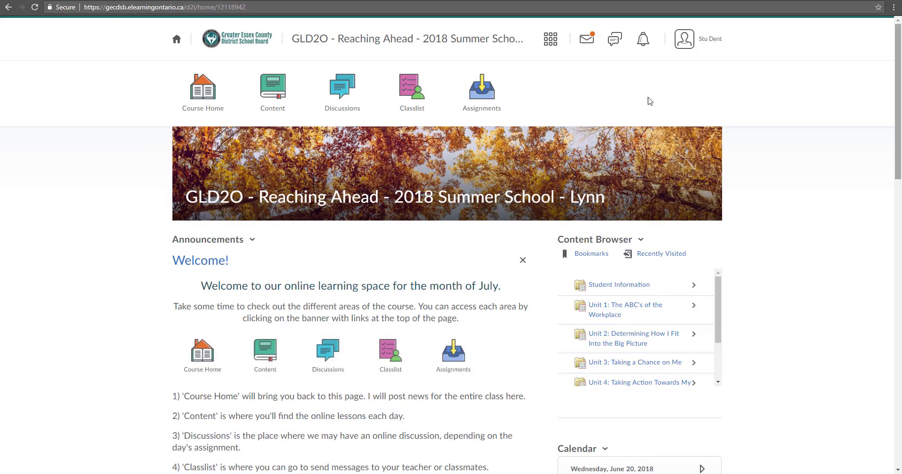